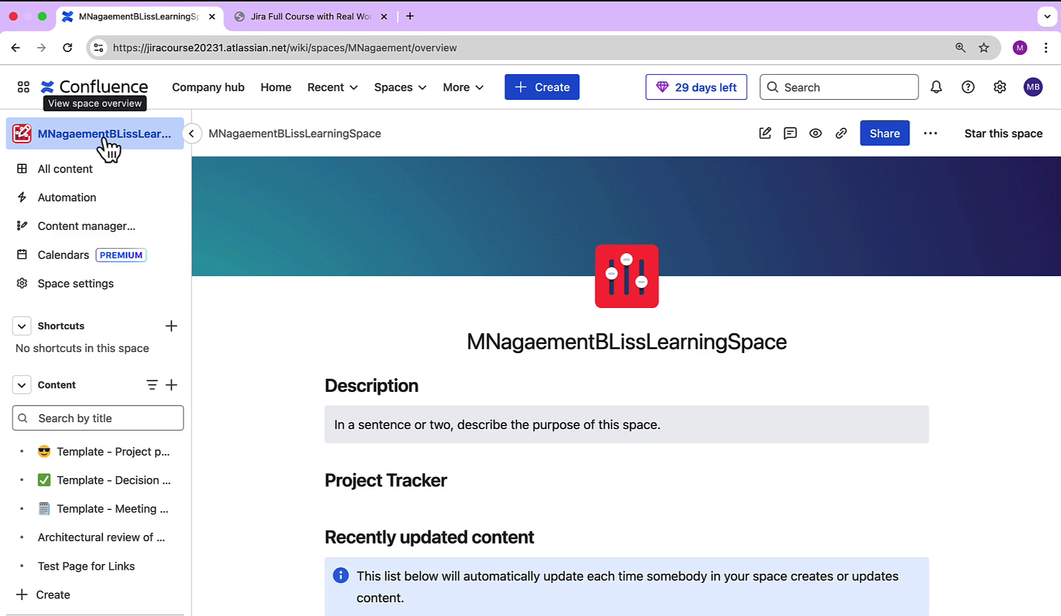
# - Open the 'Architectural review of Module-1 Development' page from the space sidebar
pyautogui.click(86, 537)
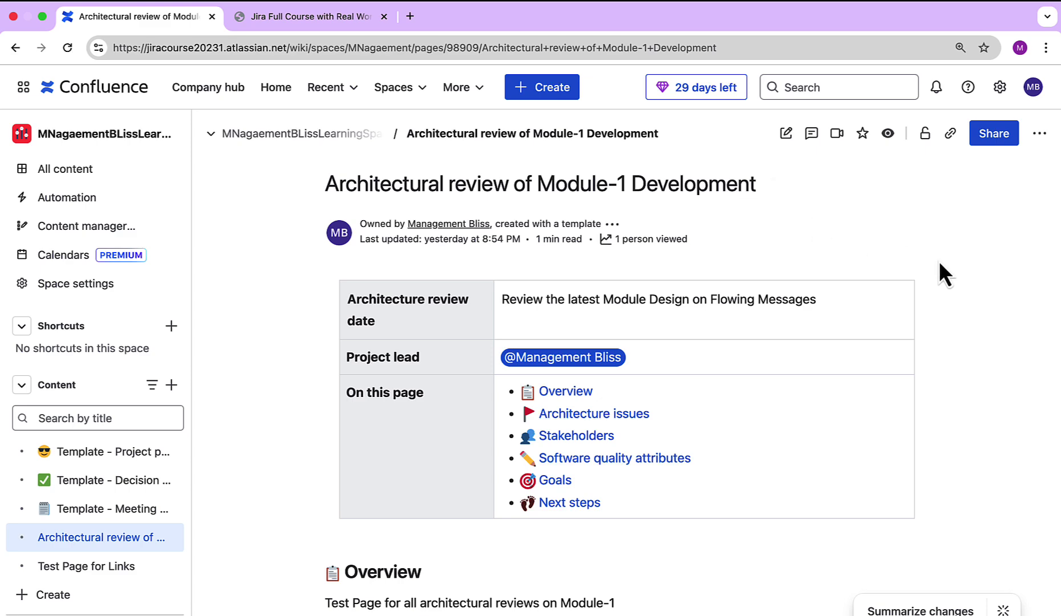
pyautogui.scroll(-7, 939, 260)
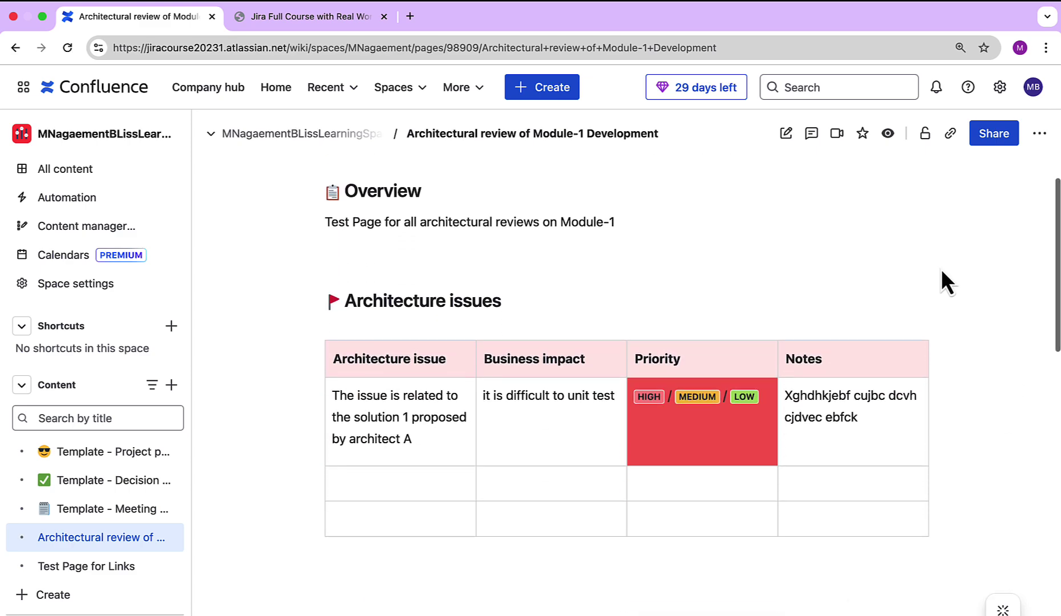
pyautogui.scroll(-5, 942, 273)
pyautogui.scroll(-1, 940, 269)
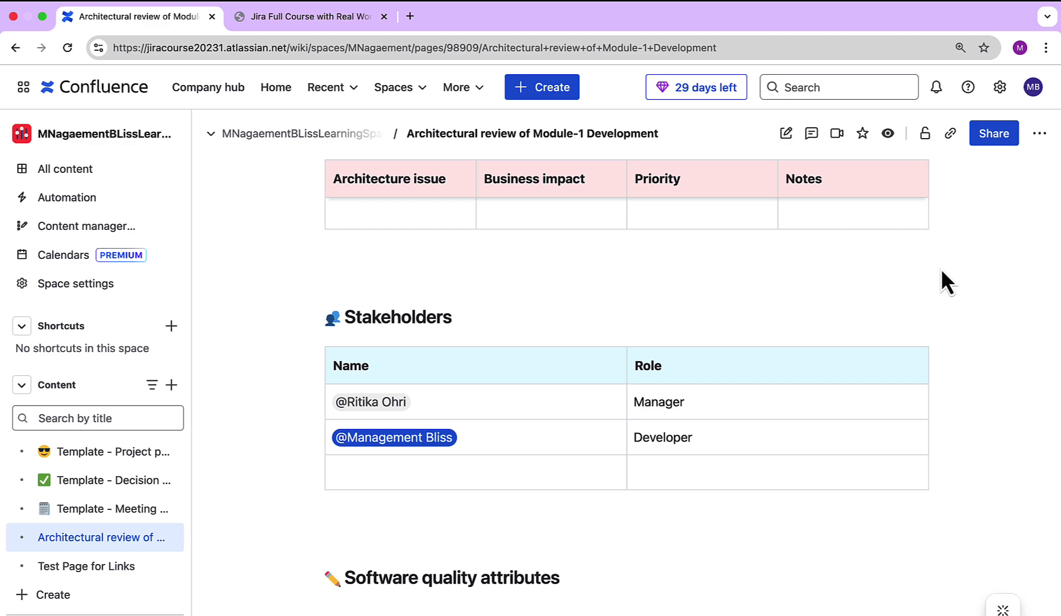
pyautogui.scroll(5, 941, 271)
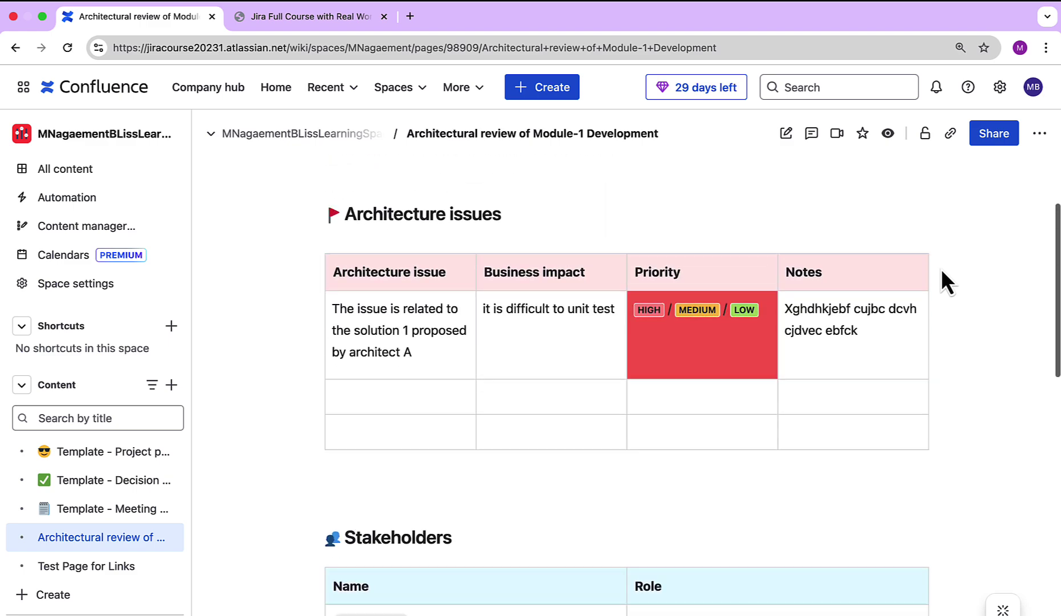
pyautogui.scroll(-10, 941, 269)
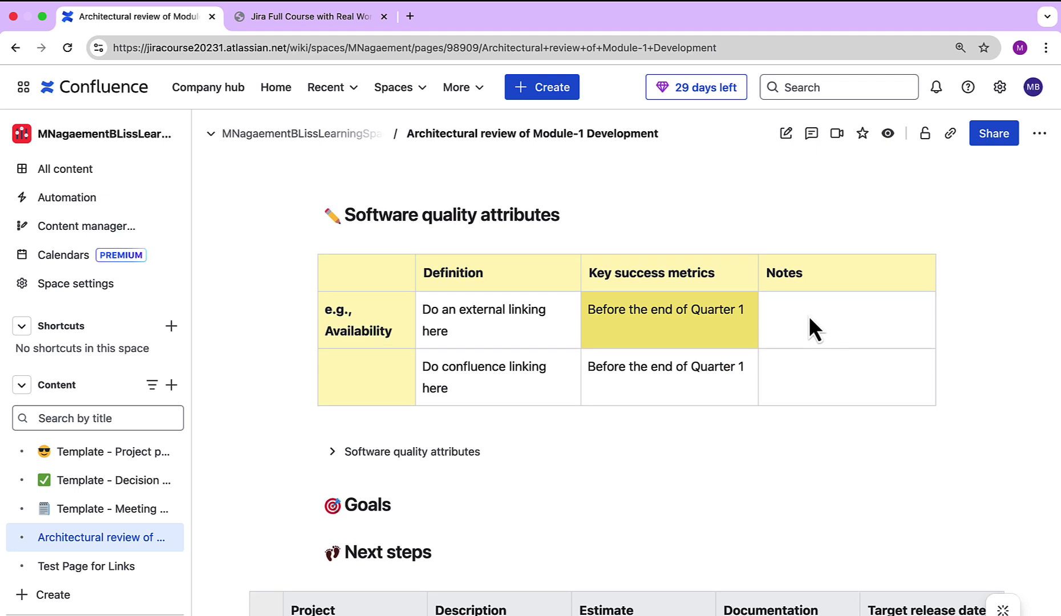
pyautogui.doubleClick(810, 318)
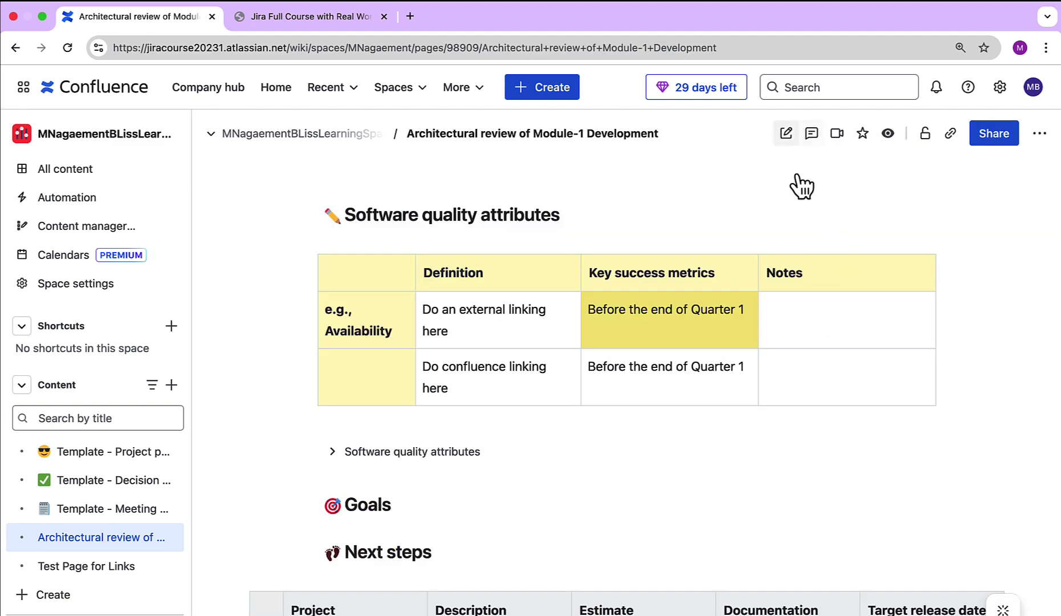
# - Switch the page to editing and start a link in the first row's Notes cell
pyautogui.click(788, 134)
pyautogui.click(793, 517)
pyautogui.write('/link')
pyautogui.click(876, 207)
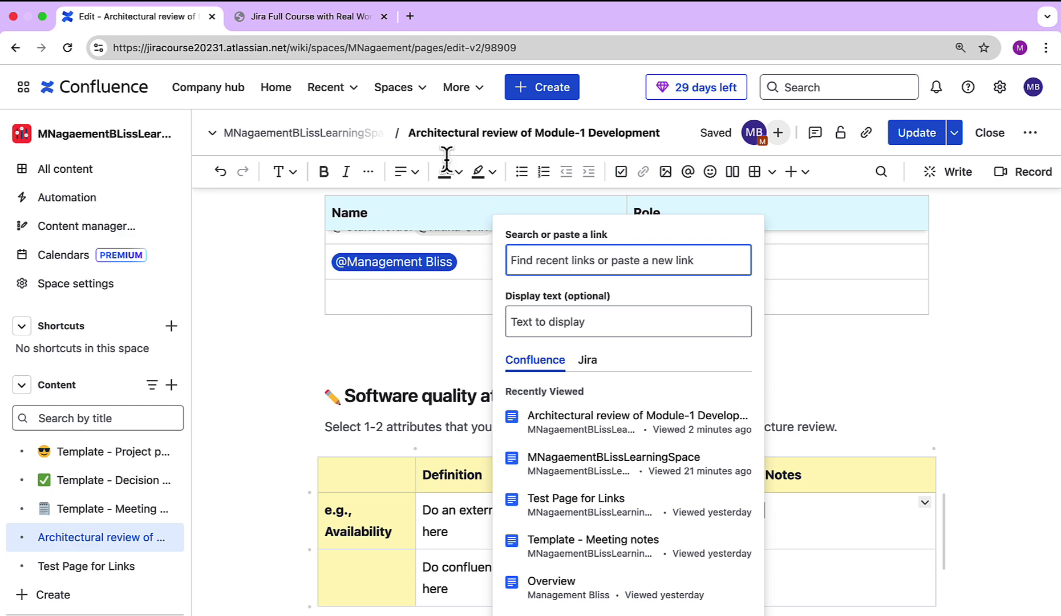
# - Link the copied Jira course page URL with display text 'Learn Jira With Ease'
pyautogui.click(330, 19)
pyautogui.click(390, 46)
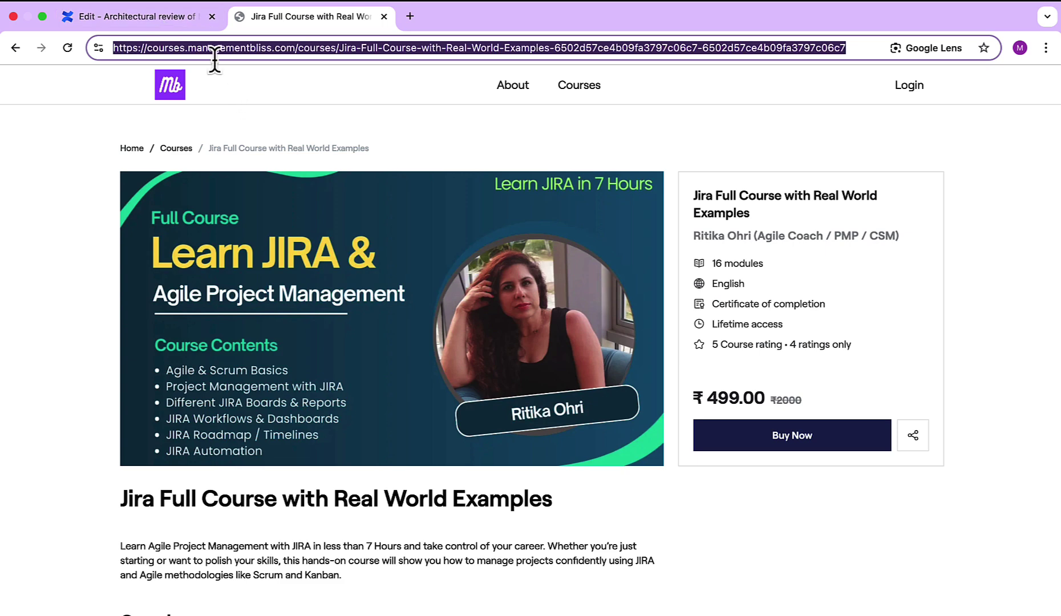
pyautogui.click(150, 17)
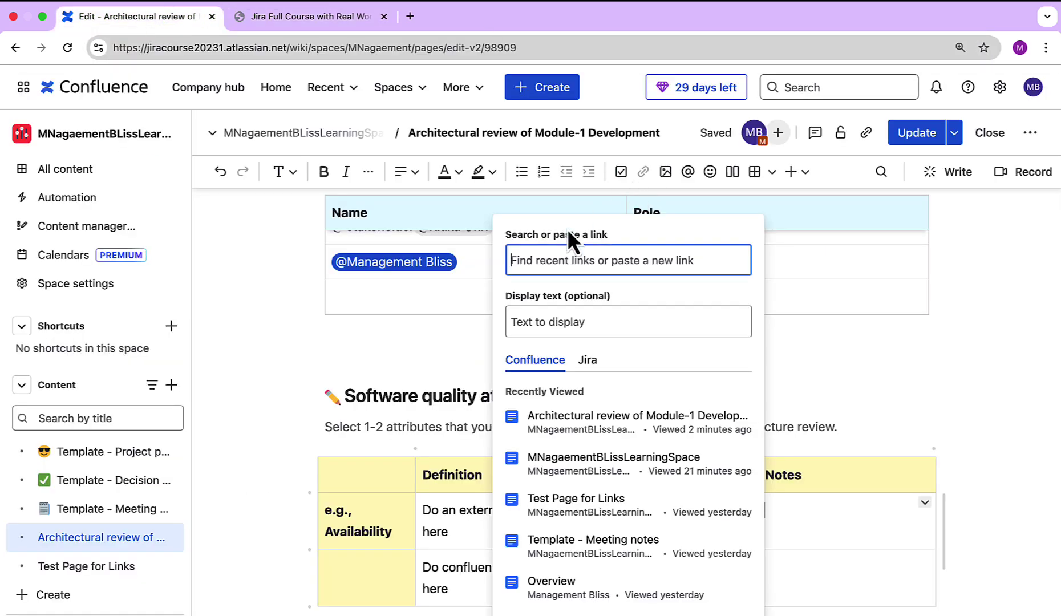
pyautogui.hotkey('ctrl', 'v')
pyautogui.click(570, 316)
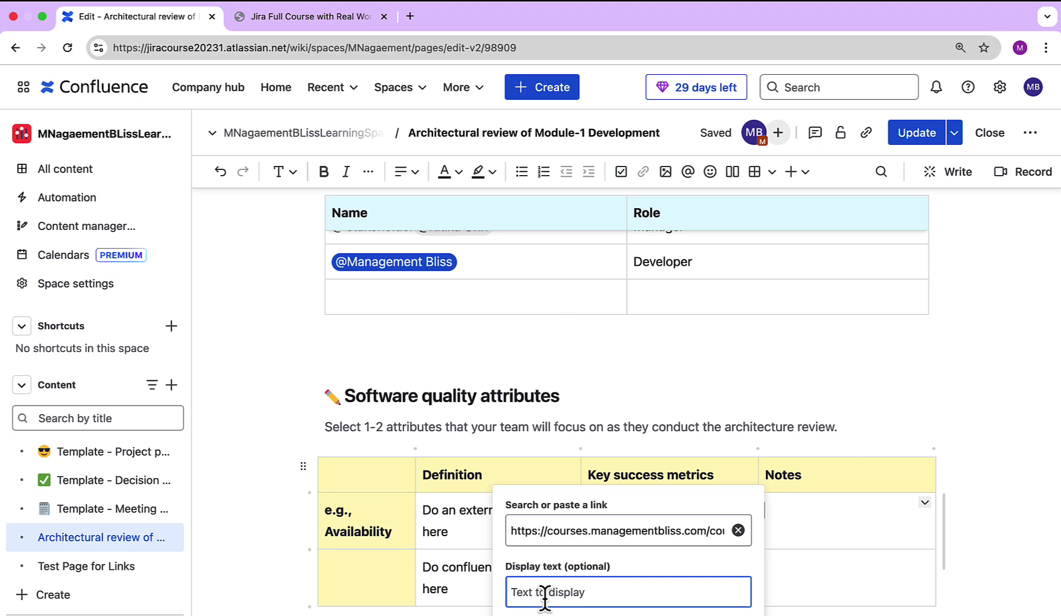
pyautogui.write('Learn Jira ')
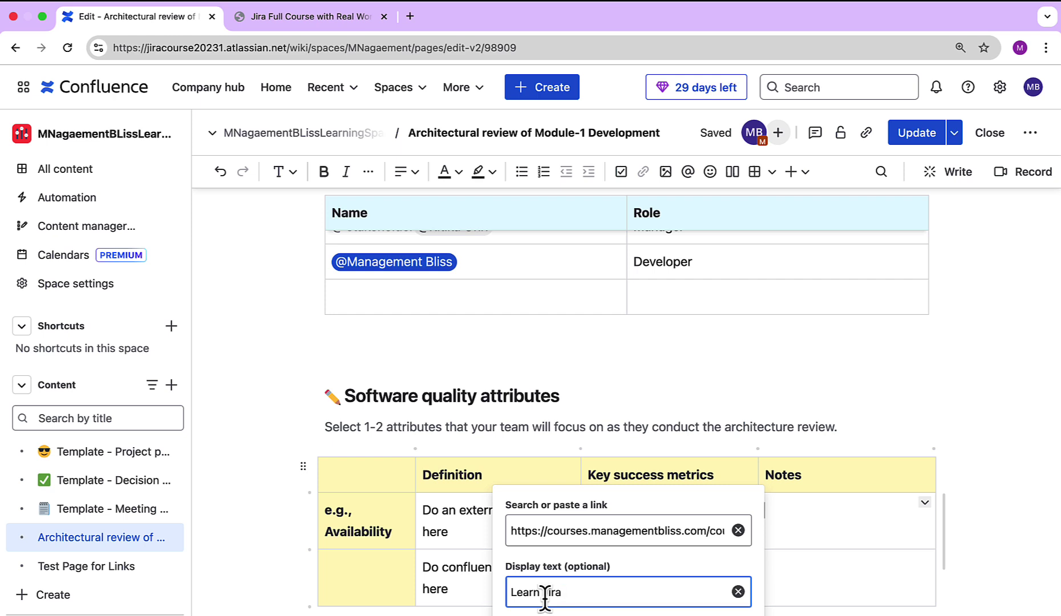
pyautogui.write('With Ease')
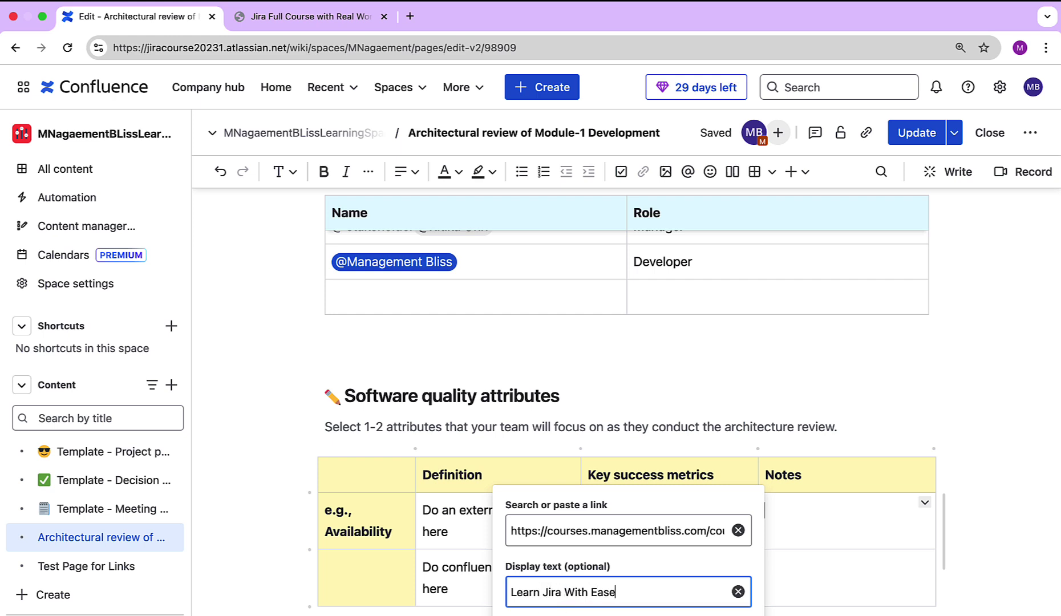
pyautogui.press('Return')
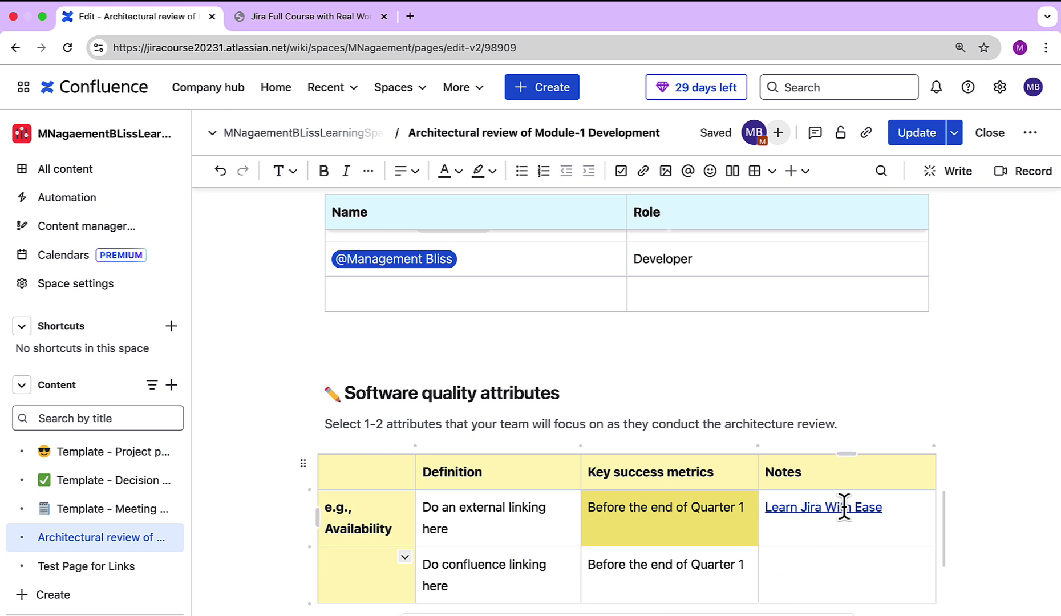
# - Open the Learn Jira With Ease link's edit dialog, then close it without changes
pyautogui.scroll(-3, 844, 507)
pyautogui.click(864, 397)
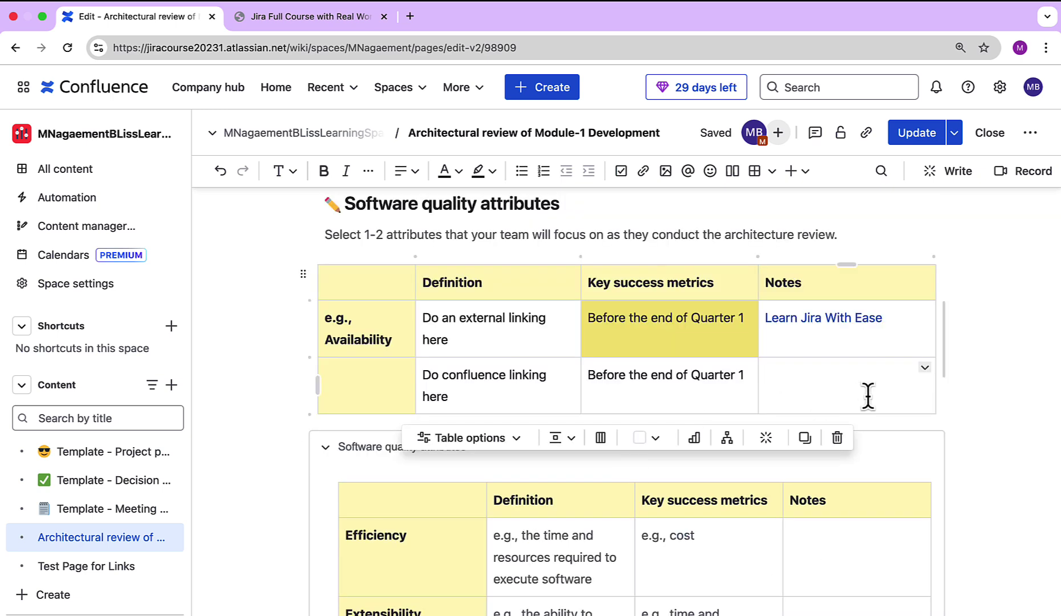
pyautogui.click(843, 317)
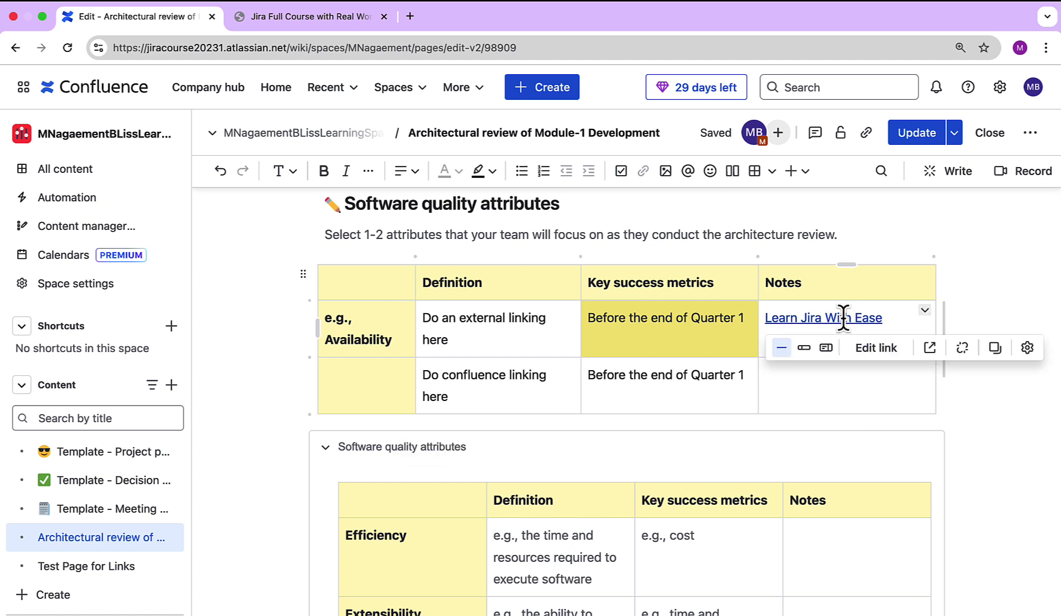
pyautogui.click(872, 349)
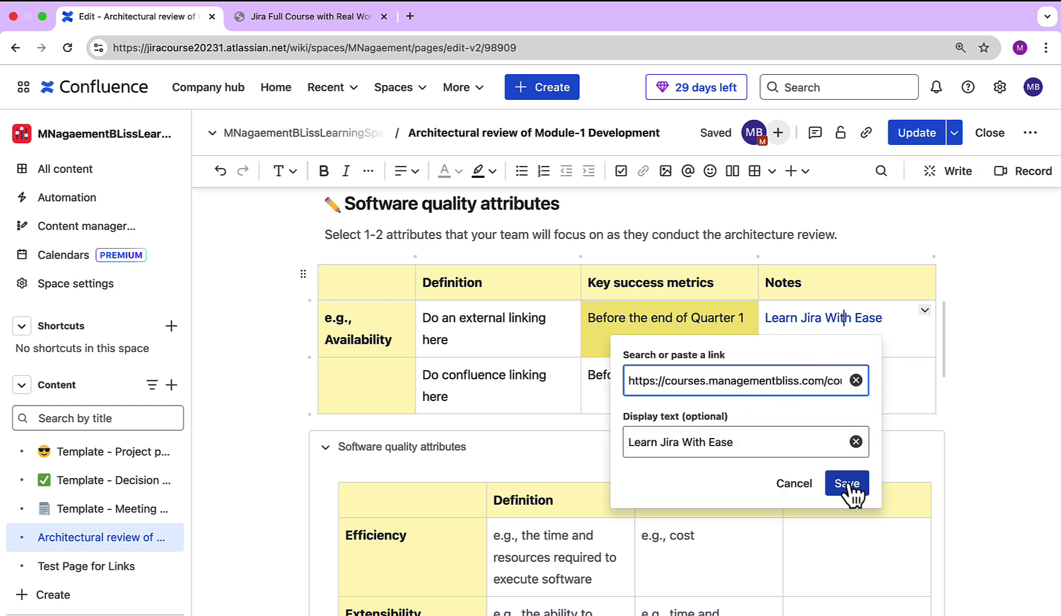
pyautogui.click(806, 488)
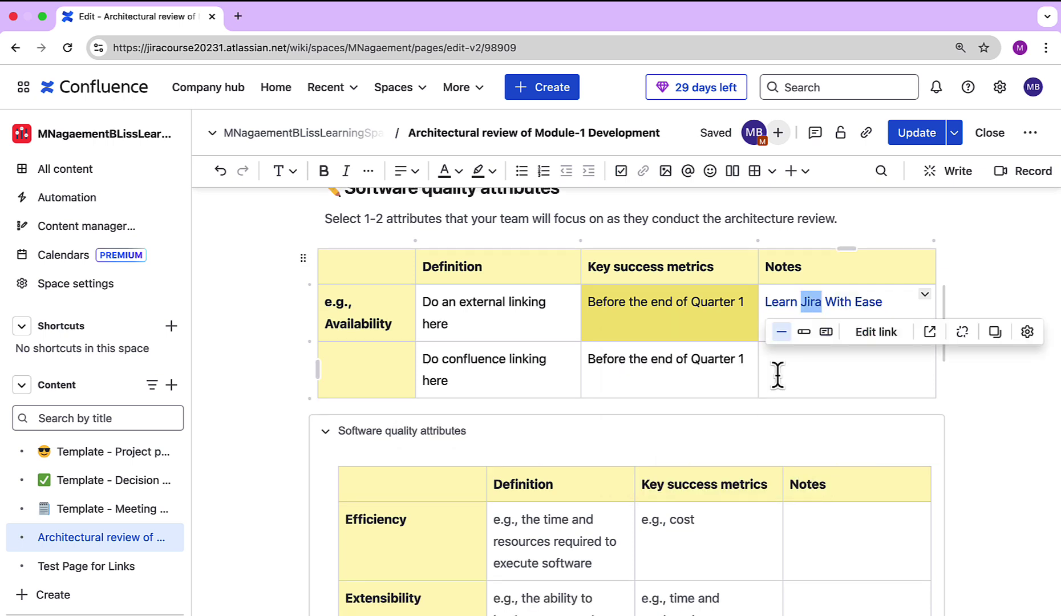
# - Start a new link in the second row's Notes cell with the /l slash command
pyautogui.click(777, 373)
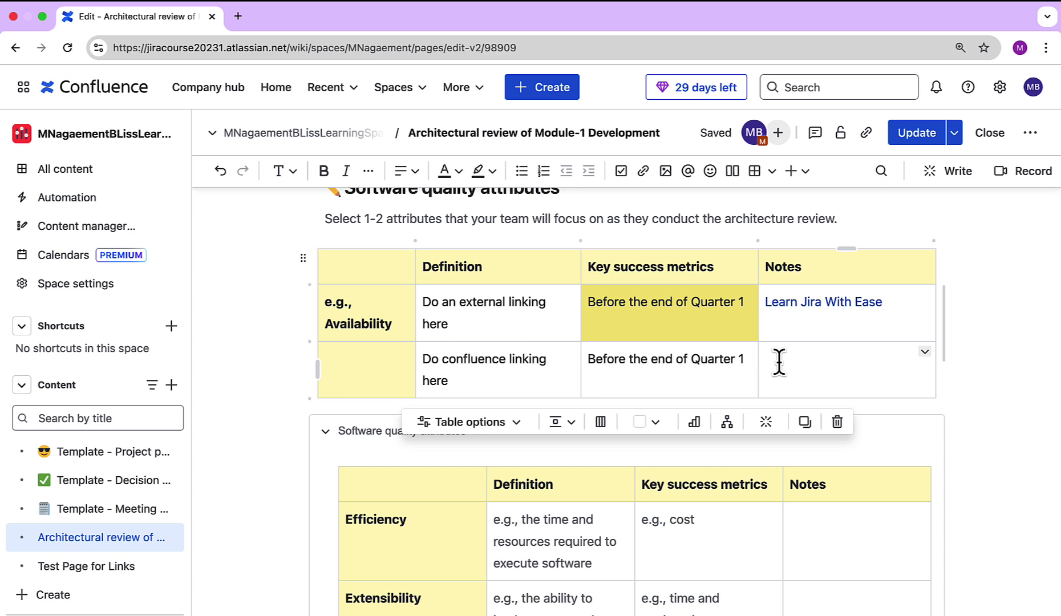
pyautogui.write('/')
pyautogui.scroll(-1, 810, 408)
pyautogui.scroll(1, 811, 410)
pyautogui.write('l')
pyautogui.click(812, 410)
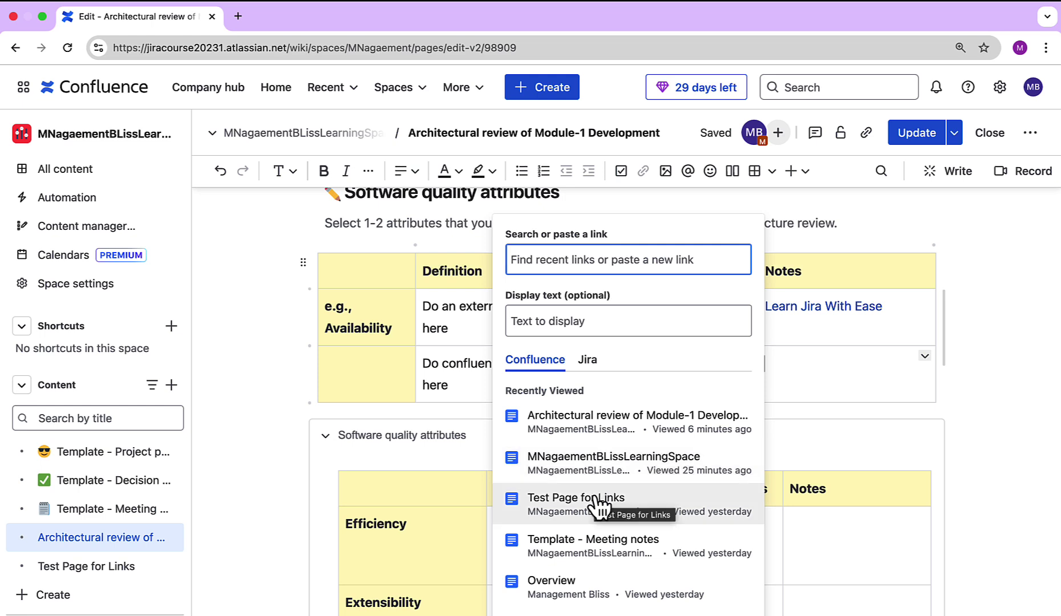
# - Link Test Page for Links in row 2's Notes cell, then open a link dialog on a new line
pyautogui.click(597, 505)
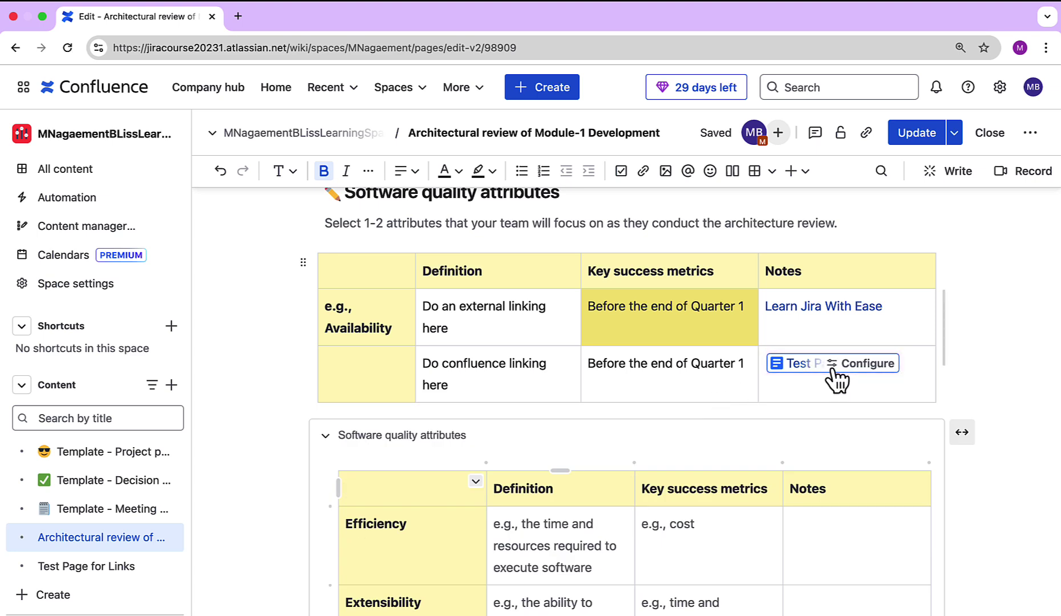
pyautogui.click(834, 379)
pyautogui.click(914, 372)
pyautogui.press('Return')
pyautogui.hotkey('ctrl', 'k')
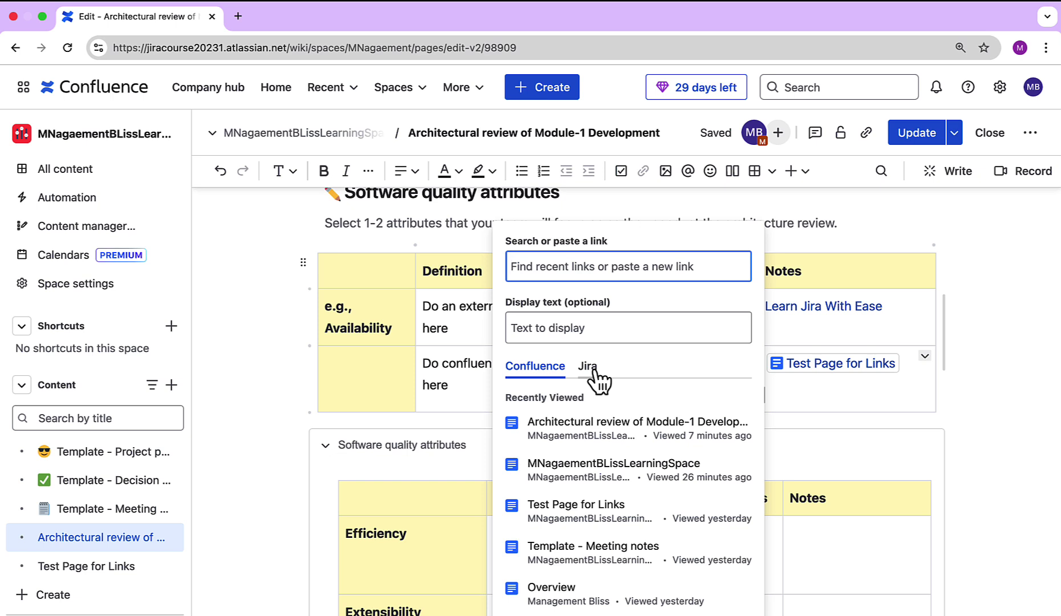
# - Insert the AGSP-3 developer requirements Jira issue from recently viewed issues
pyautogui.click(593, 370)
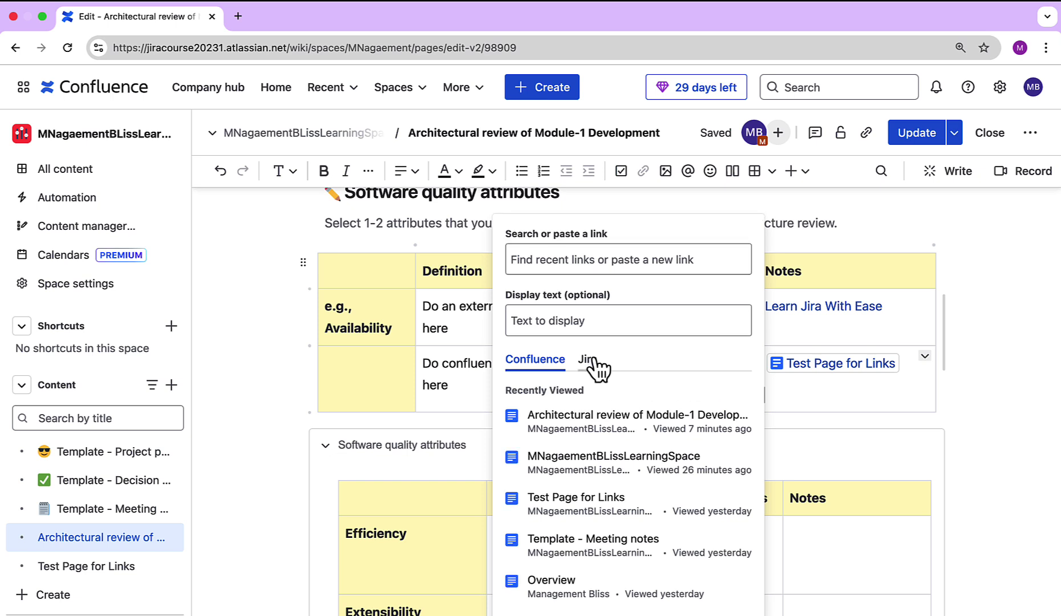
pyautogui.click(589, 432)
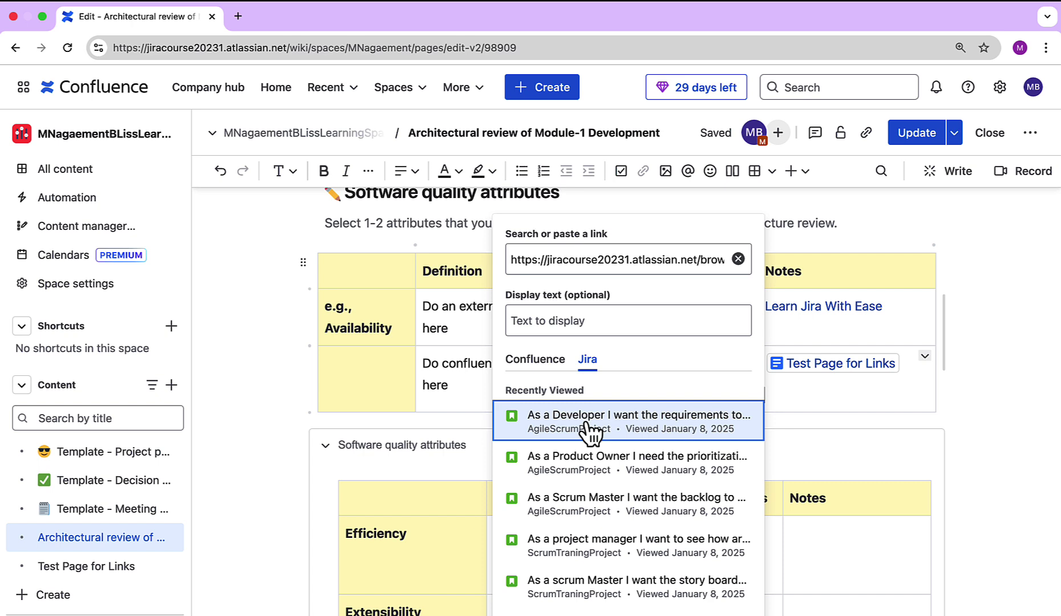
pyautogui.click(589, 432)
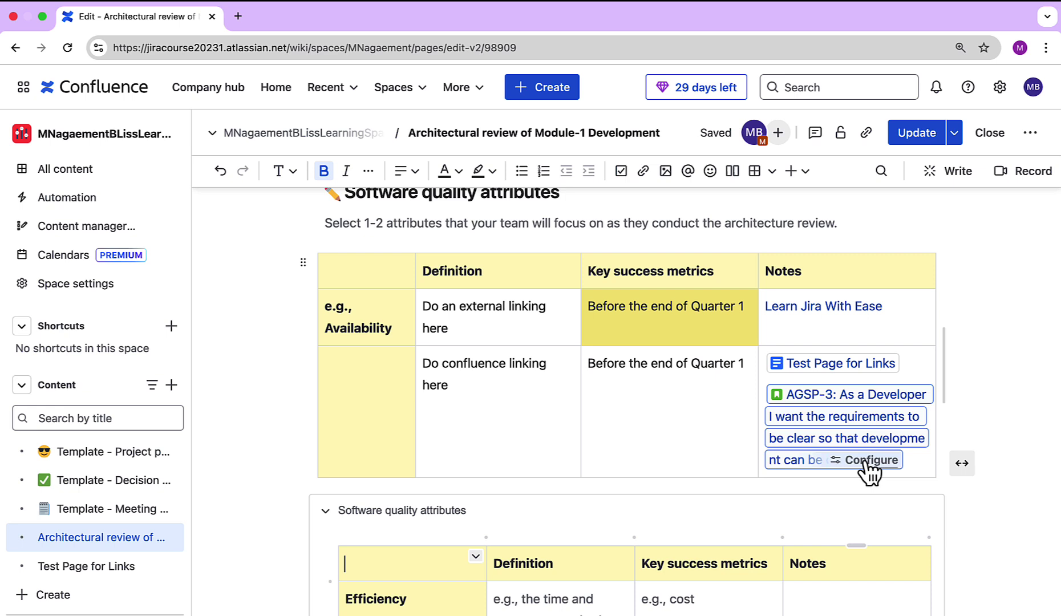
# - Change the issue link's display text to 'Jira Issue-22' and publish the page
pyautogui.click(871, 471)
pyautogui.click(720, 584)
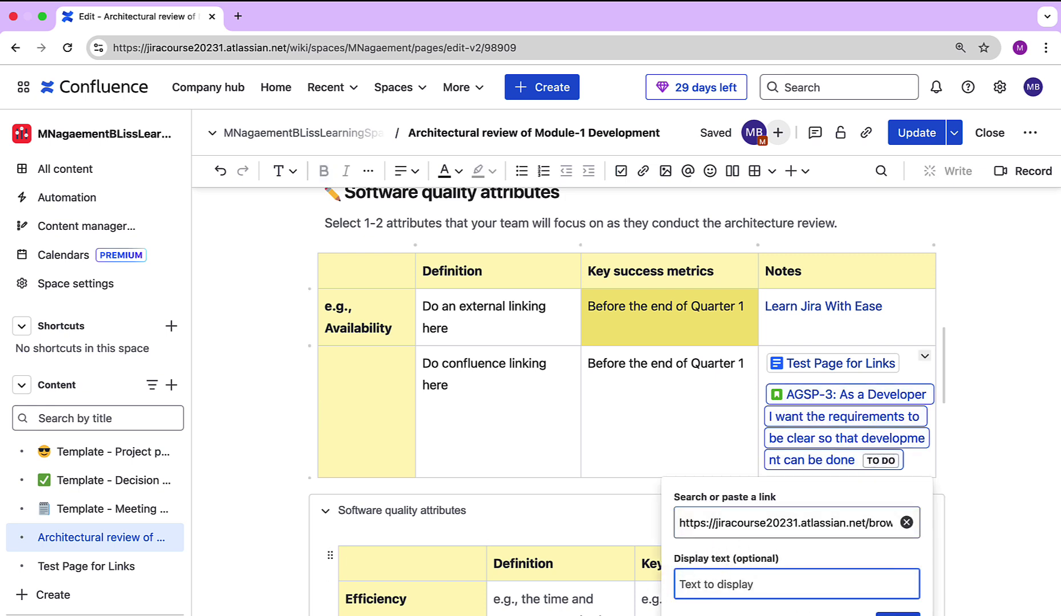
pyautogui.write('Jira Issue-22')
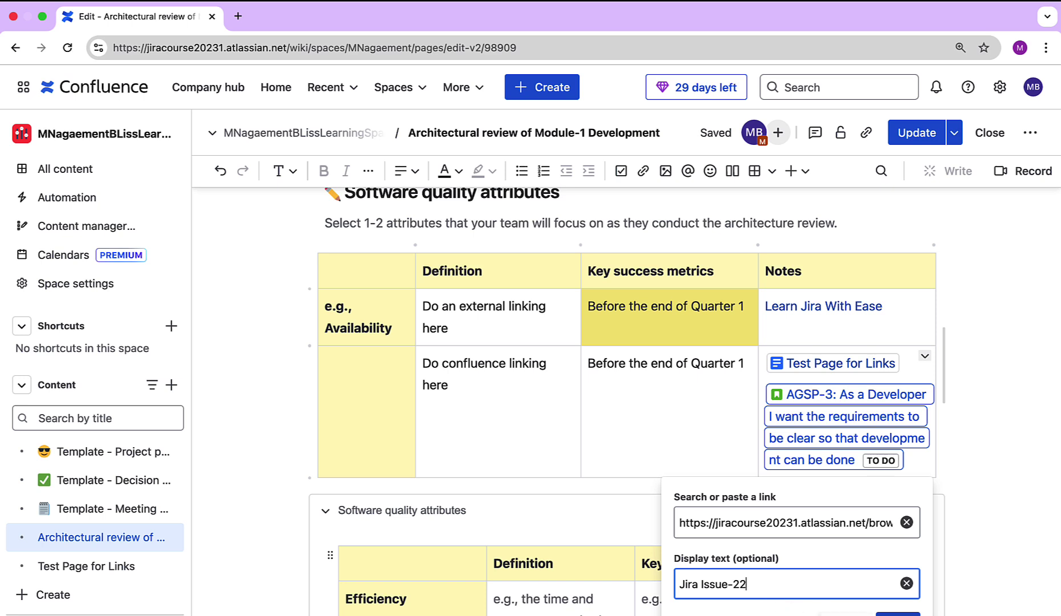
pyautogui.click(894, 614)
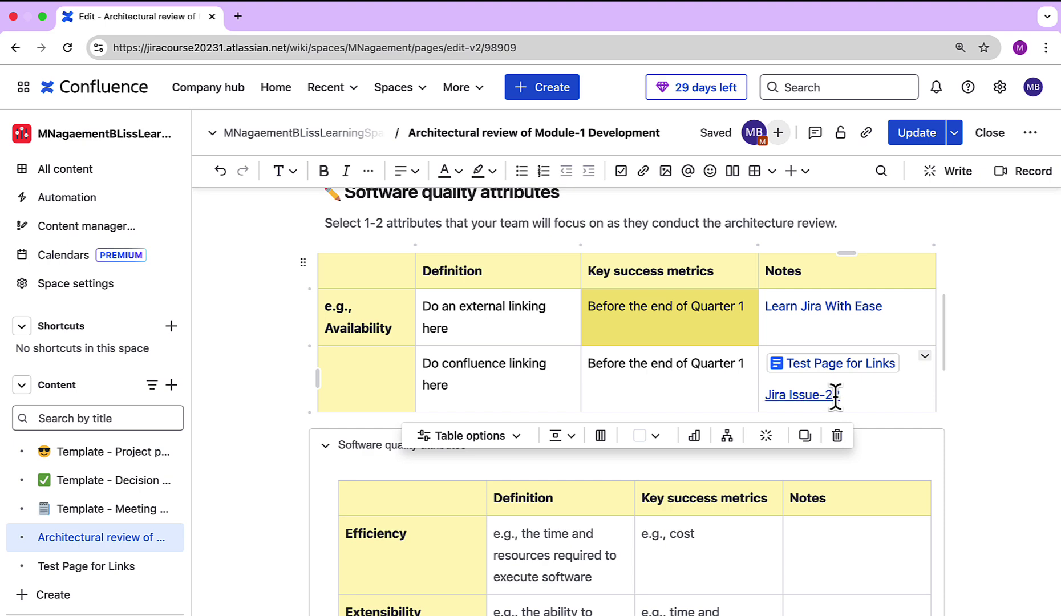
pyautogui.click(918, 140)
# - Check that the Test Page for Links, Jira Issue-22 and Learn Jira With Ease links open their targets
pyautogui.scroll(-15, 948, 418)
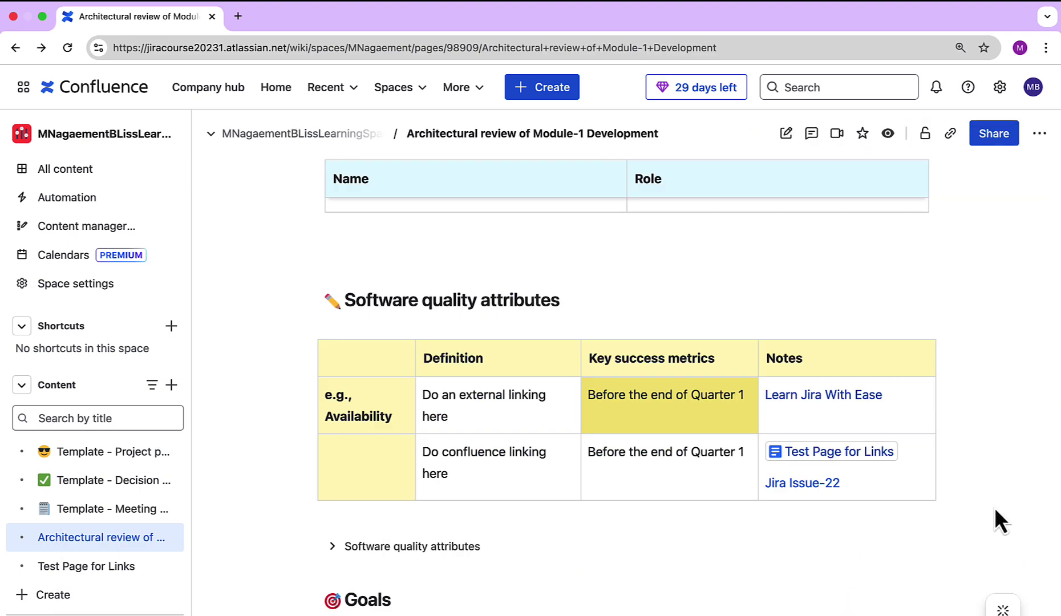
pyautogui.click(868, 455)
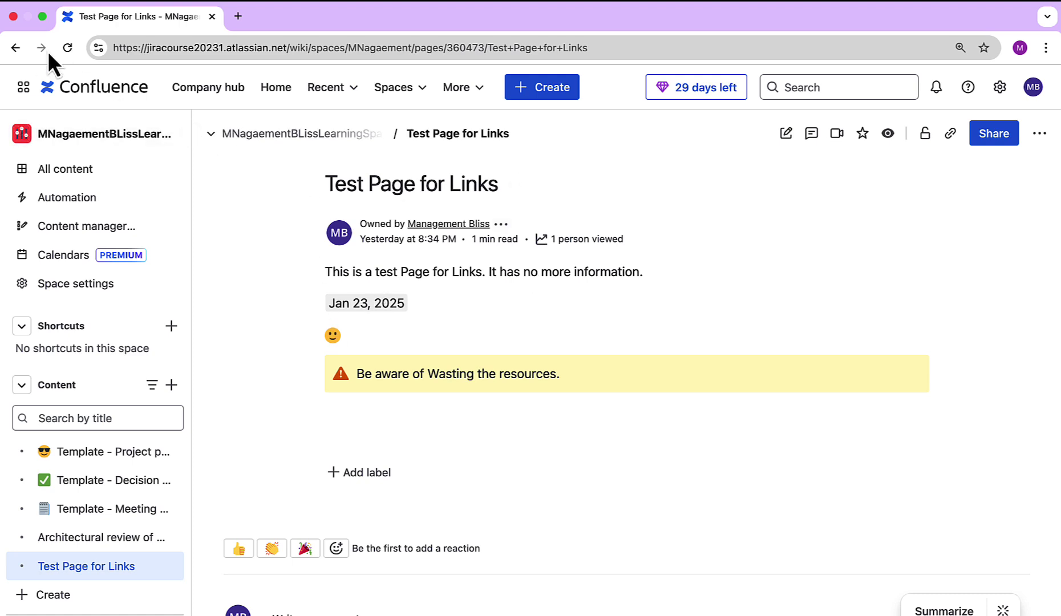
pyautogui.click(15, 47)
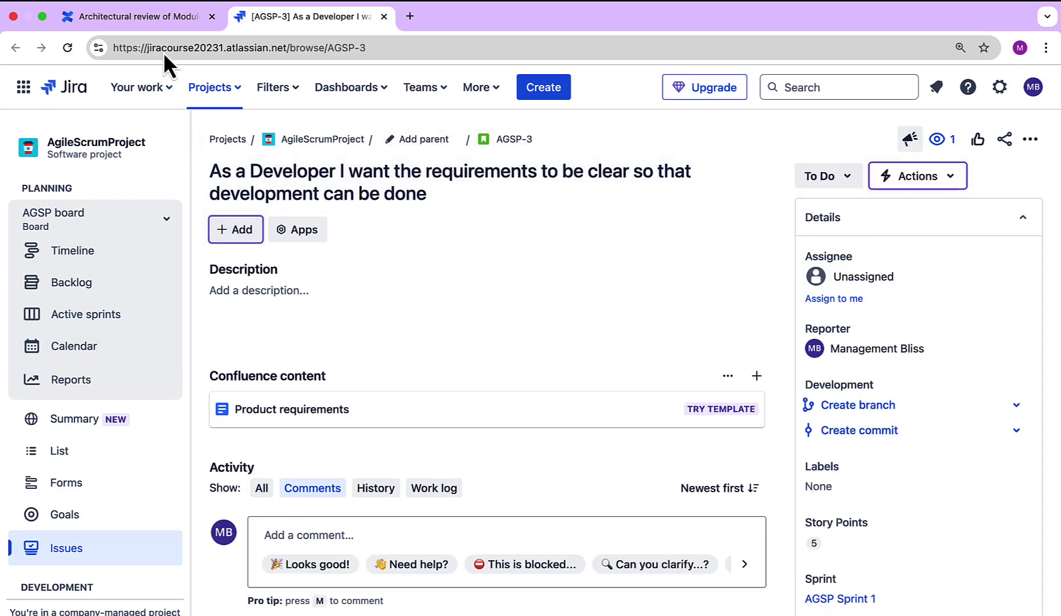
pyautogui.click(139, 16)
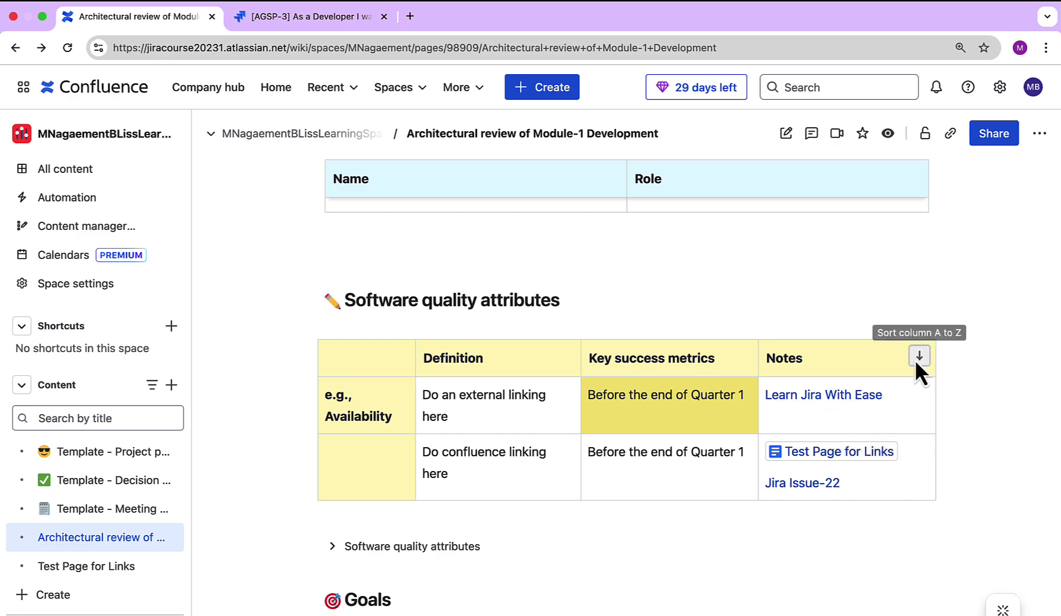
pyautogui.click(821, 394)
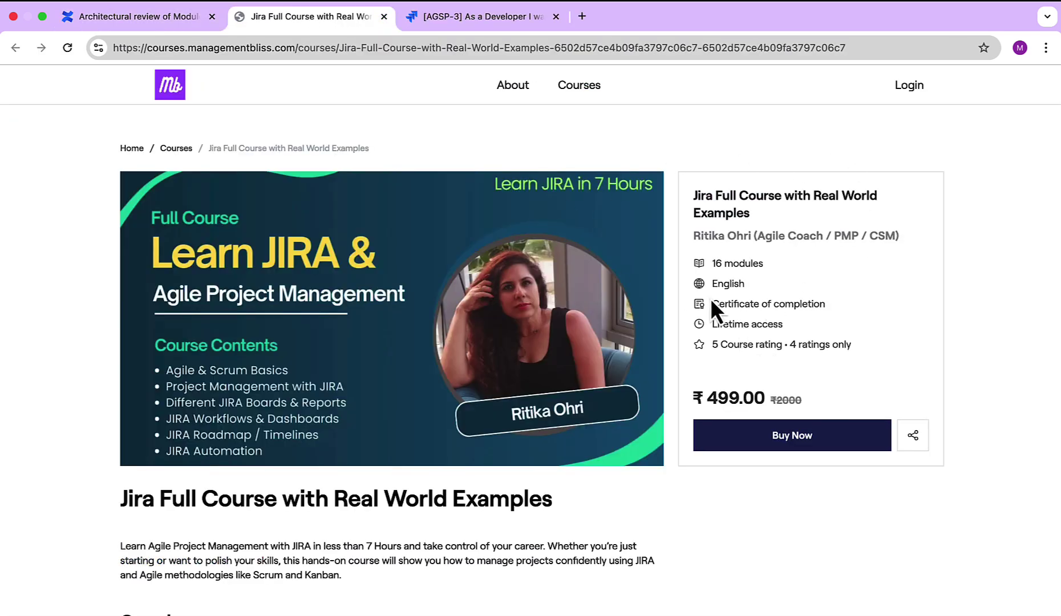
pyautogui.click(114, 17)
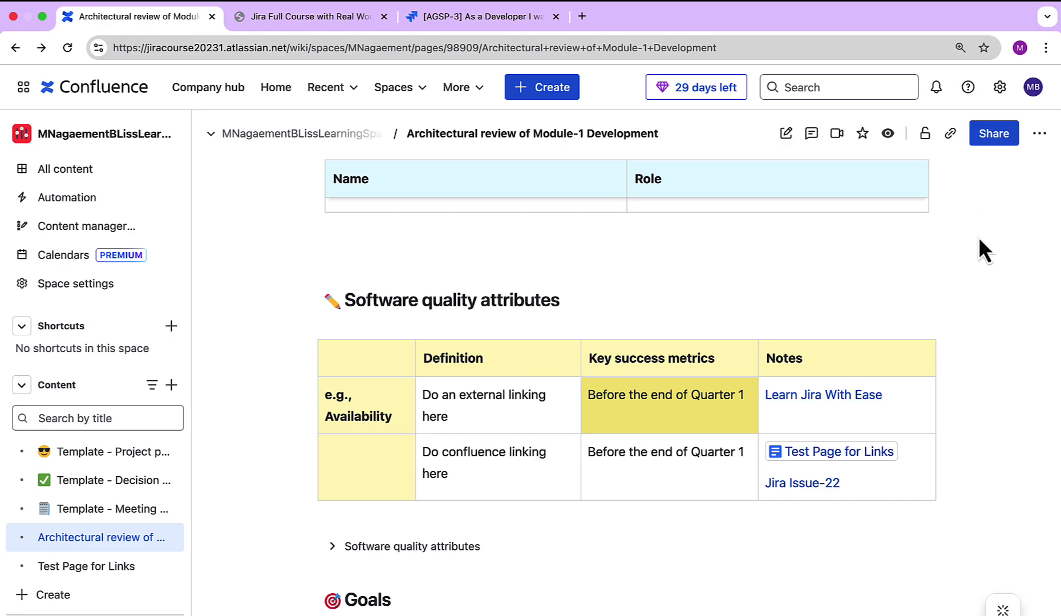